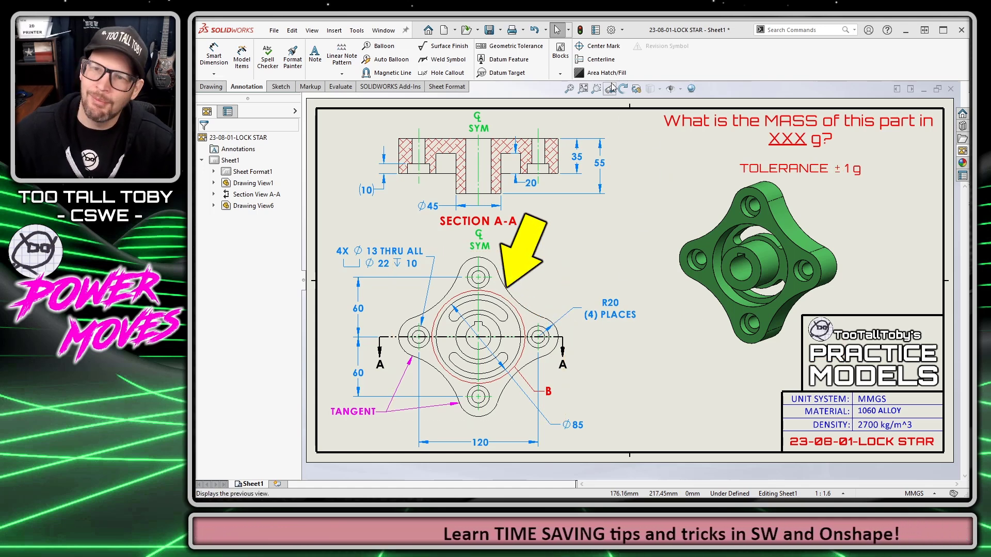
- Place a center mark on the concave arc between the plan view's top and right lobes
click(602, 47)
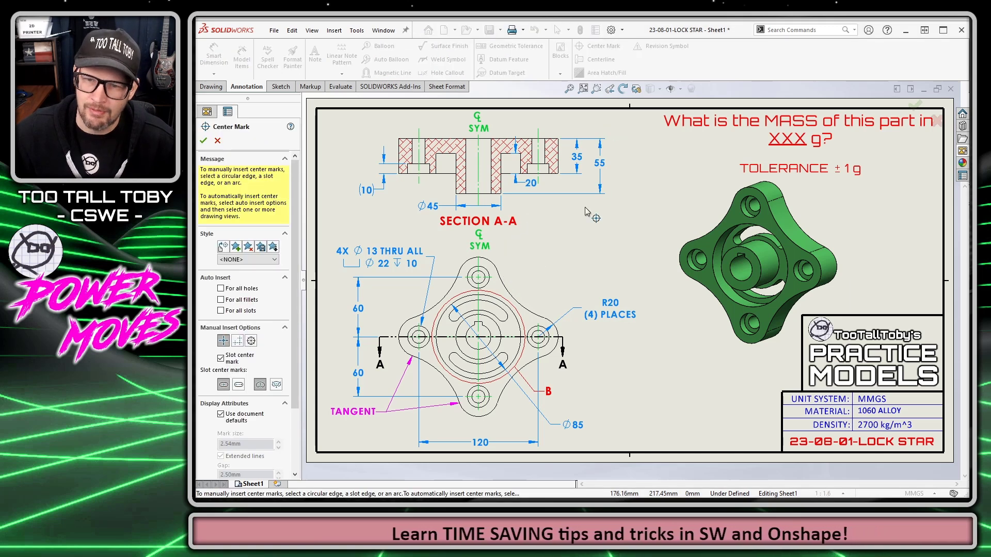
click(513, 297)
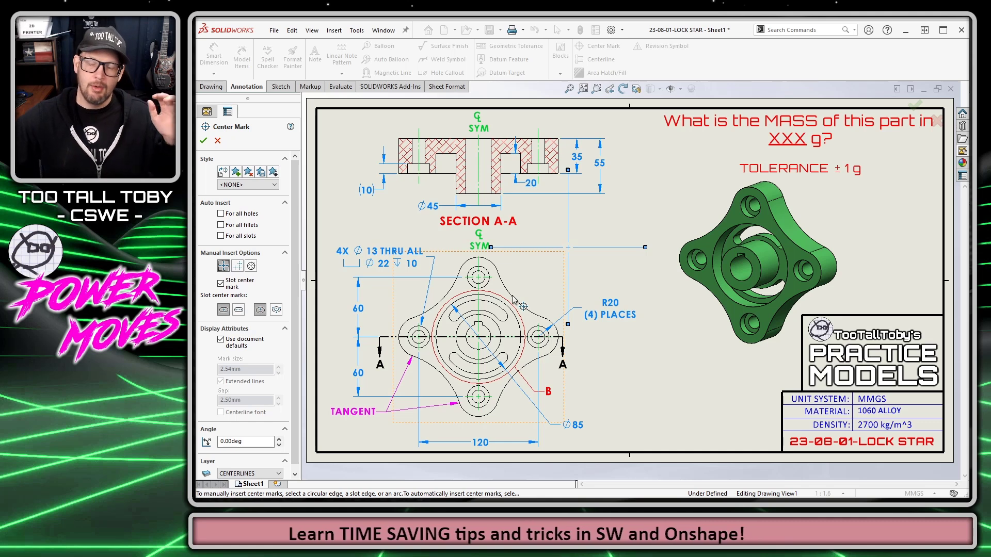
key(Escape)
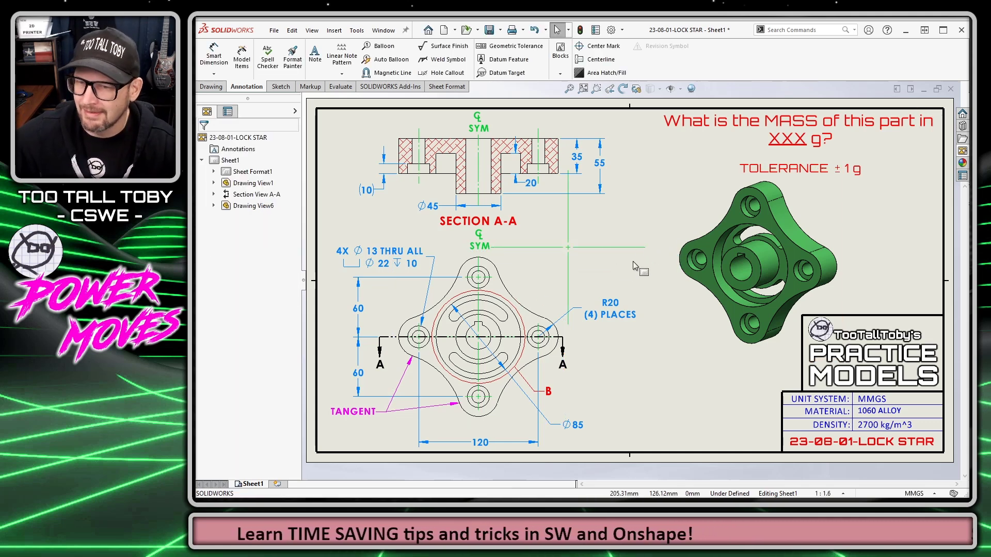
click(576, 248)
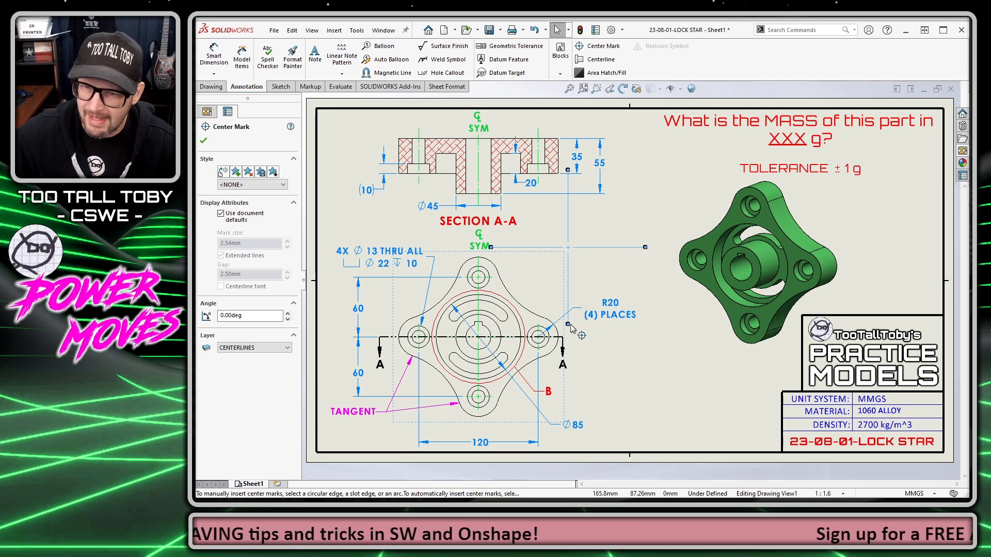
click(588, 271)
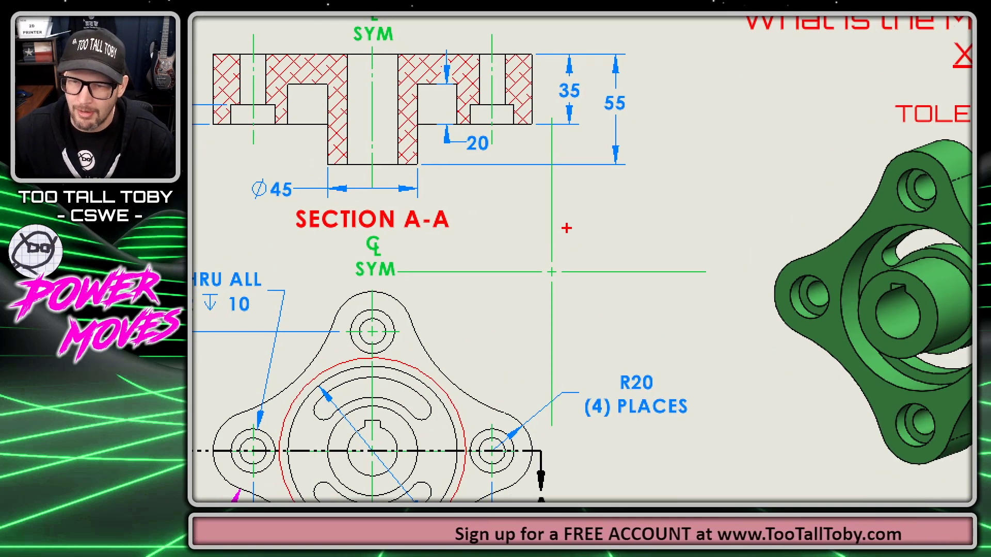
mouse_move(511, 289)
mouse_down()
mouse_move(564, 306)
mouse_move(596, 264)
mouse_up()
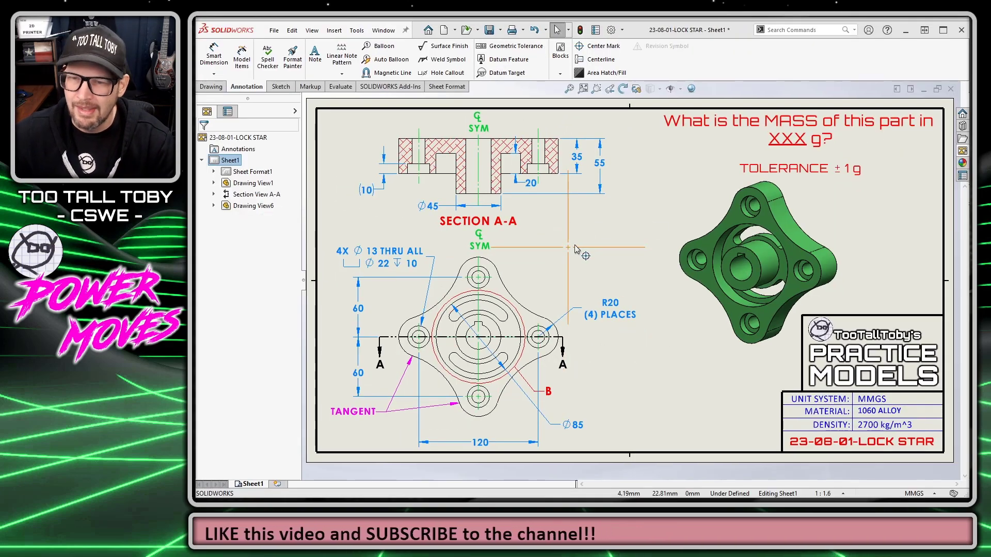
- Delete the center mark and show the Layer toolbar floating, with CENTERLINES as the current layer
click(569, 257)
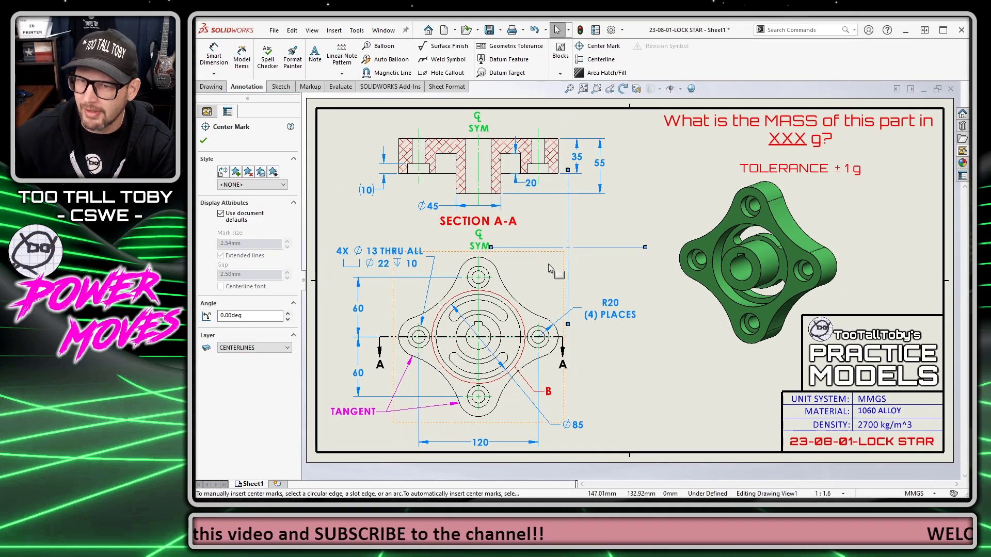
key(Delete)
right_click(682, 68)
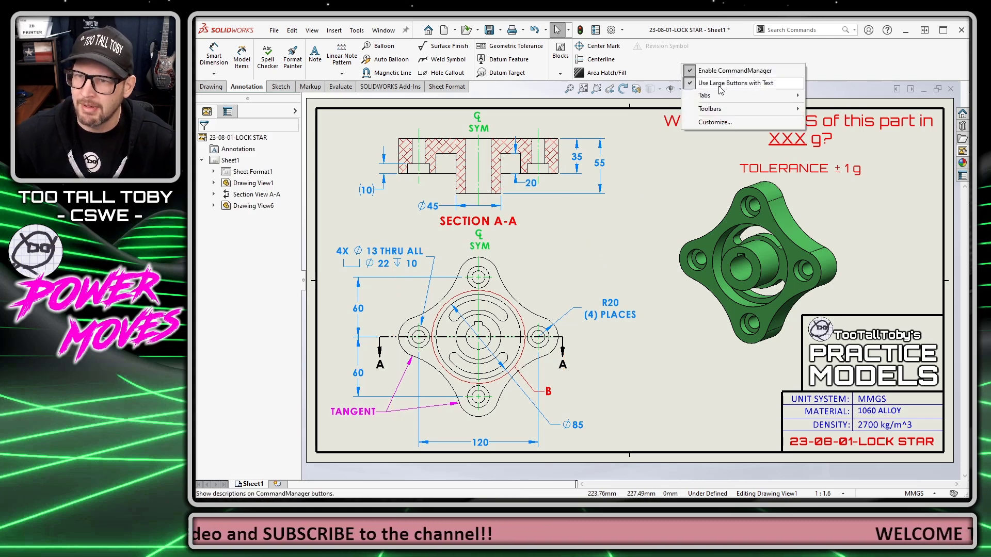
mouse_move(711, 108)
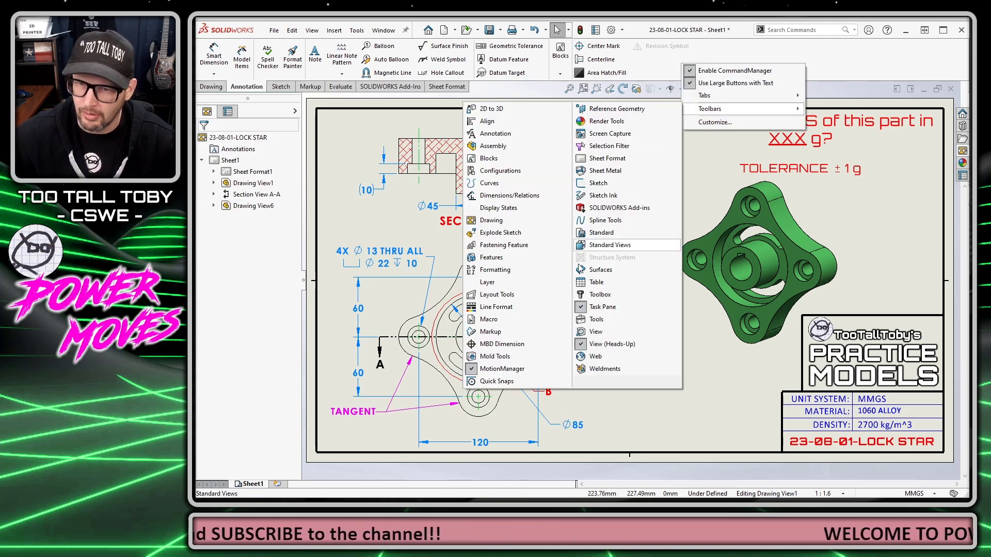
click(487, 282)
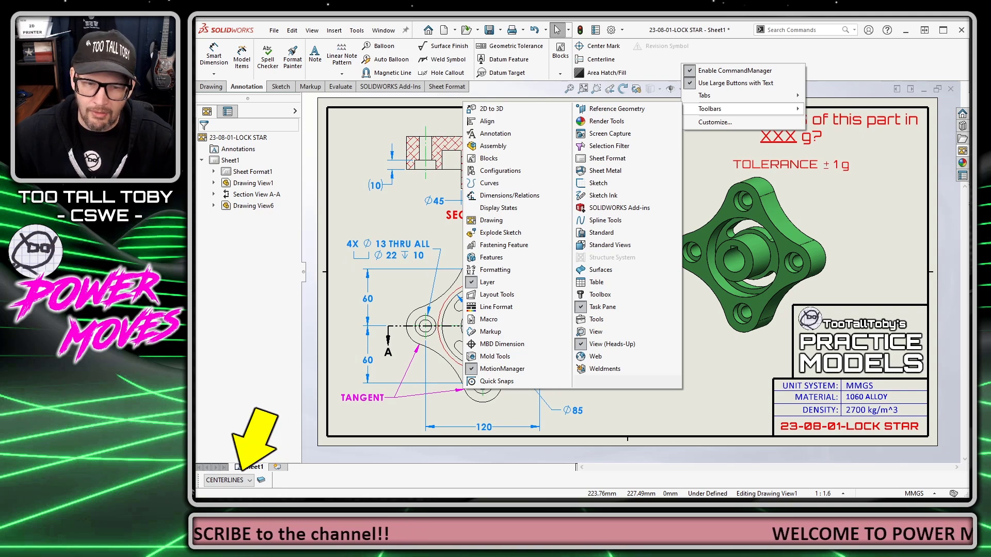
mouse_move(199, 480)
mouse_down()
mouse_move(375, 366)
mouse_move(514, 237)
mouse_up()
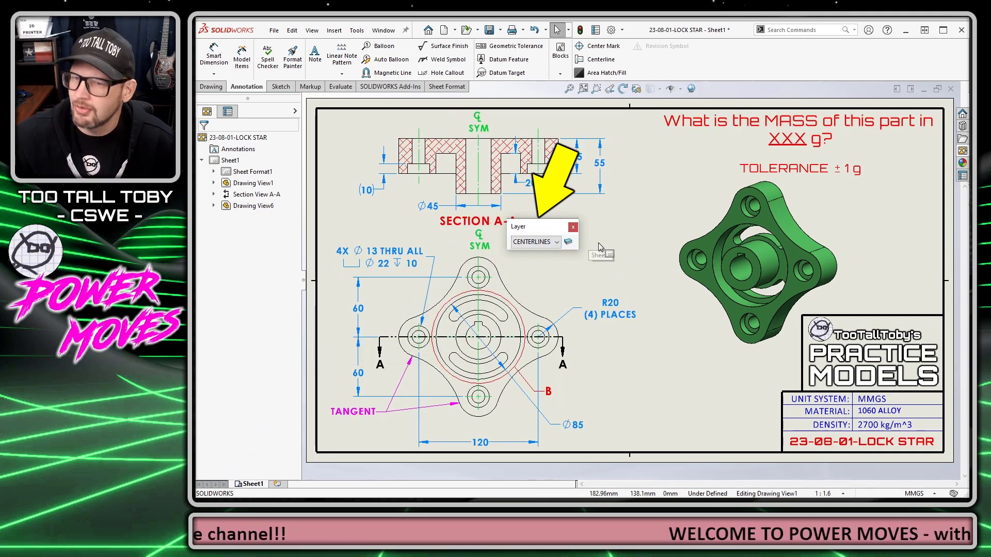
click(568, 242)
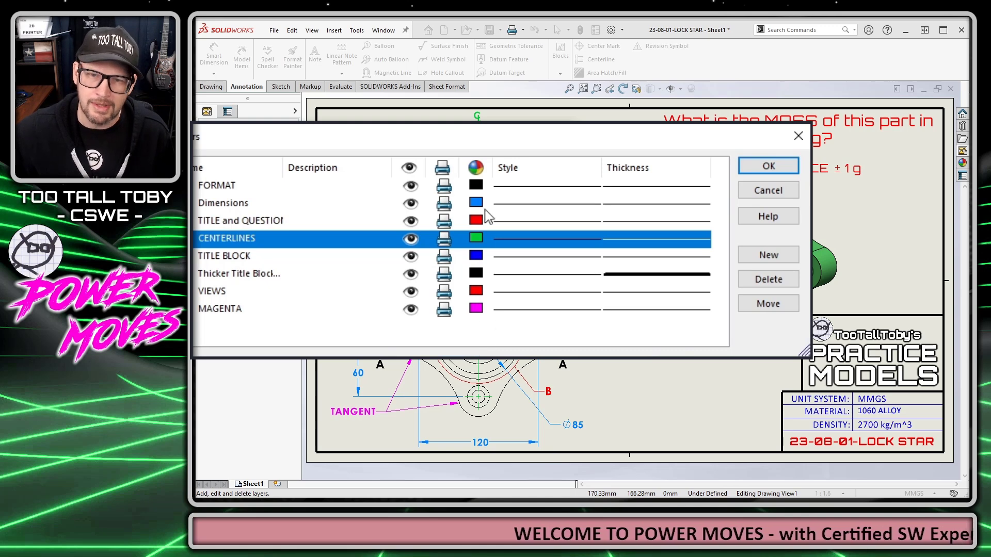
click(249, 203)
click(267, 240)
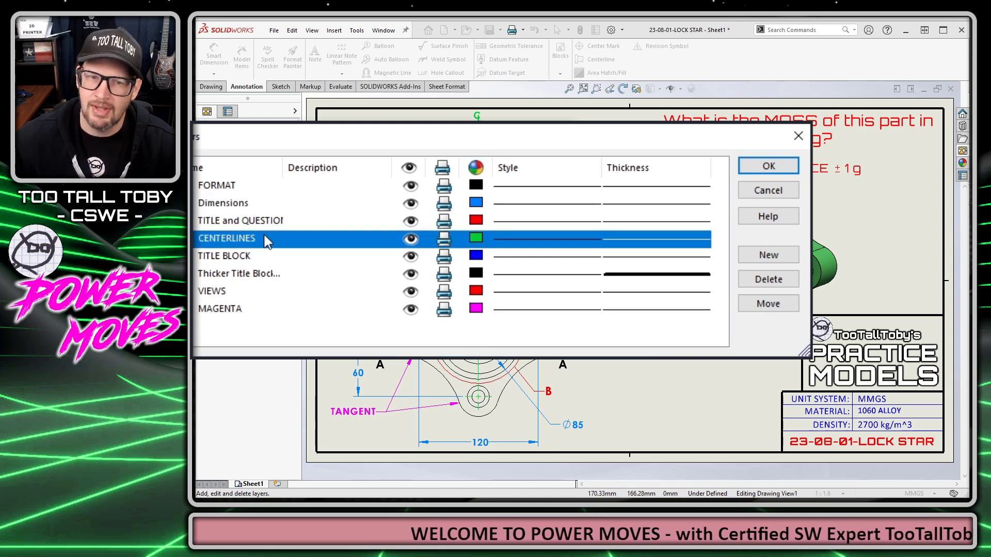
click(247, 256)
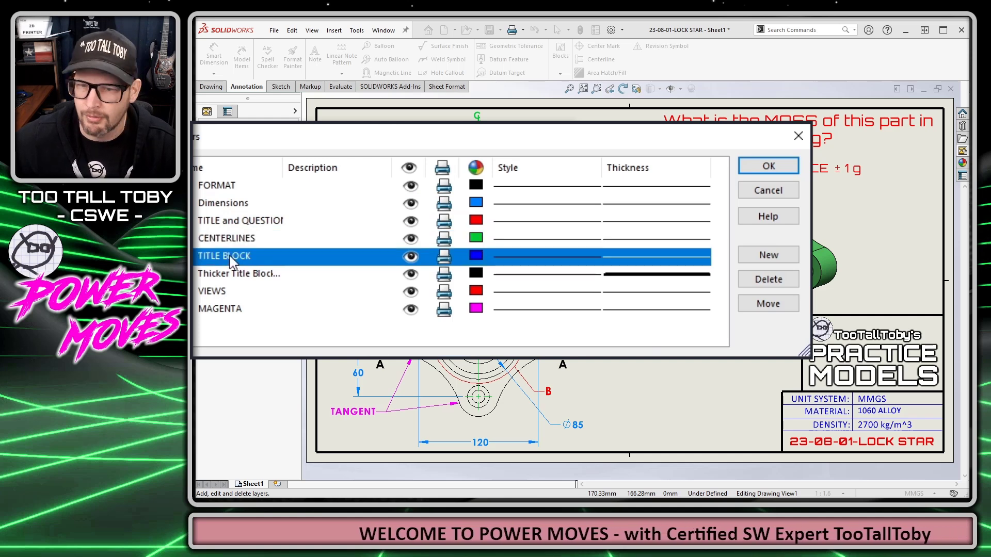
click(239, 309)
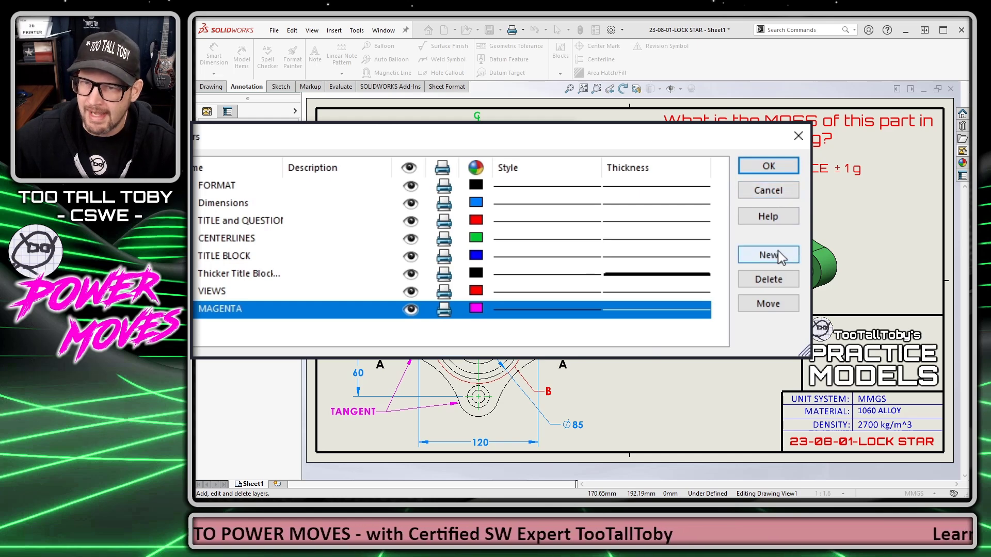
click(798, 136)
drag(525, 225, 554, 228)
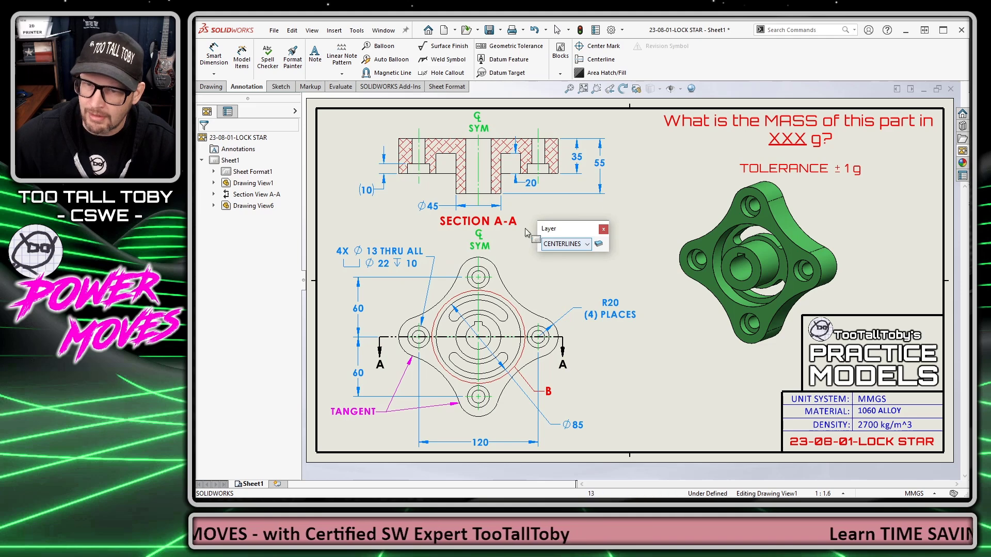
- Add a new layer named HIDDEN in Layer Properties and make it current
click(598, 245)
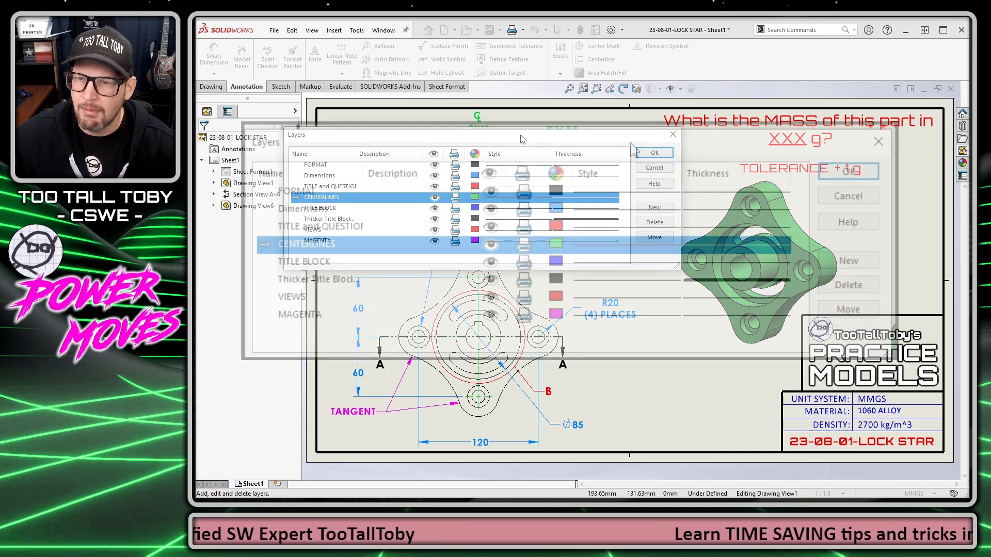
click(838, 262)
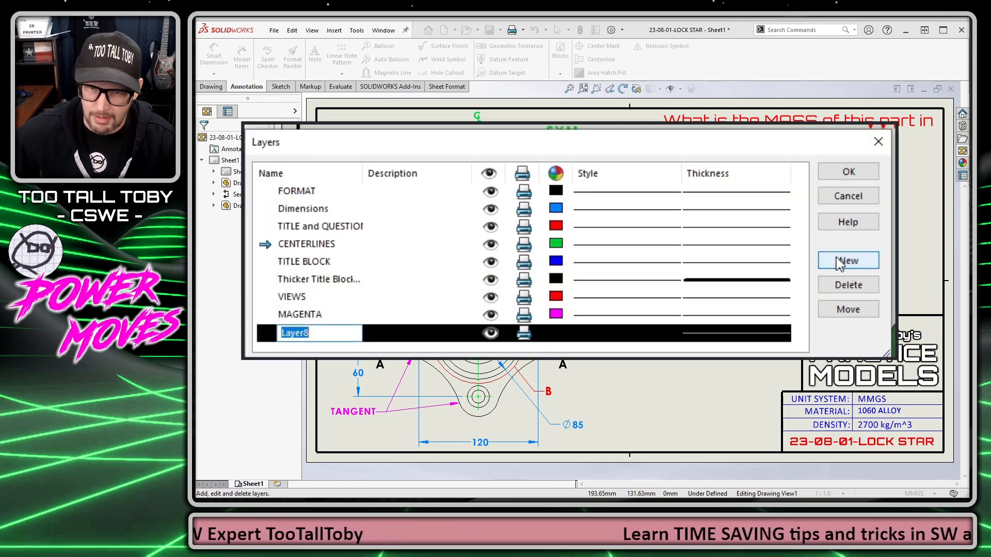
text(HIDDEN)
key(Return)
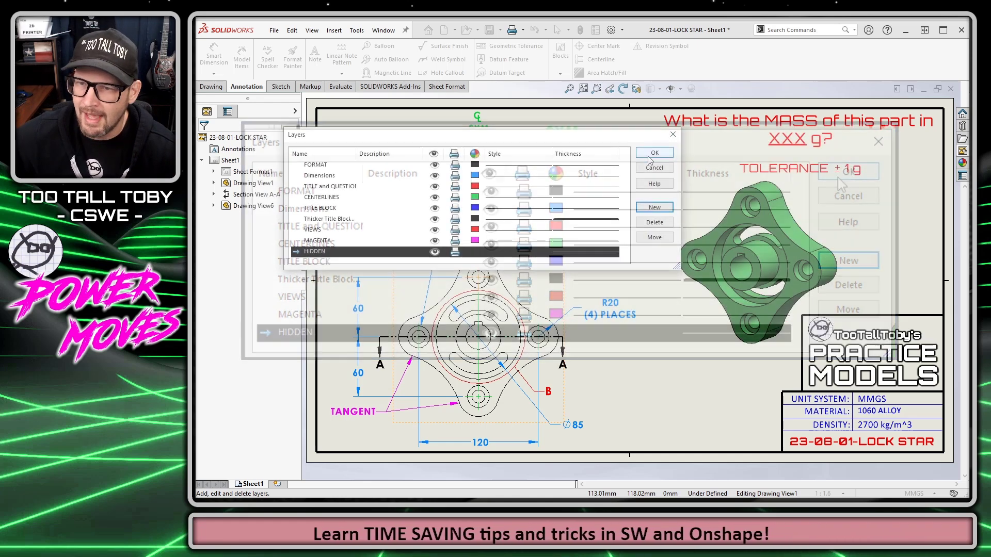
- Close the layer list, move the Layer toolbar aside and select Drawing View1
click(654, 153)
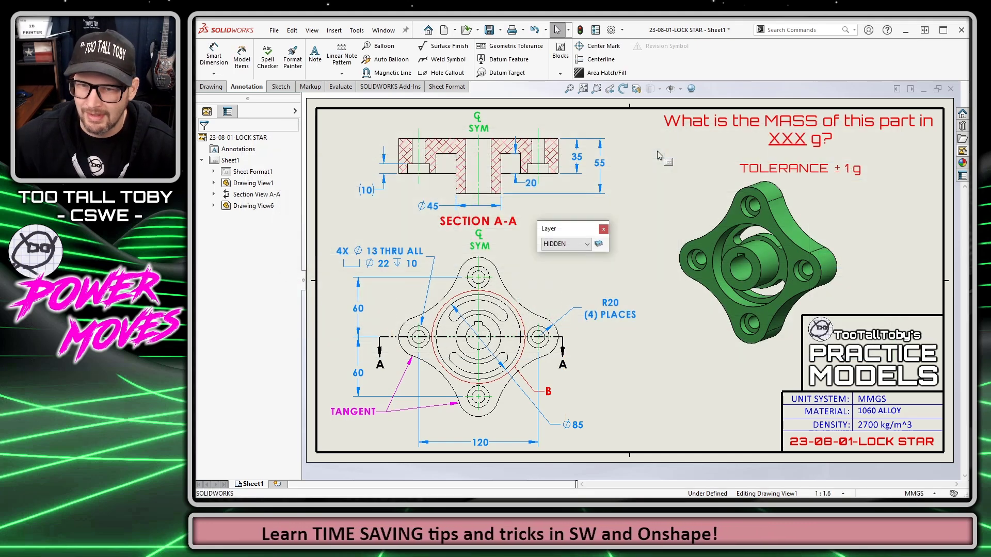
mouse_move(571, 234)
mouse_down()
mouse_move(243, 439)
mouse_move(224, 484)
mouse_up()
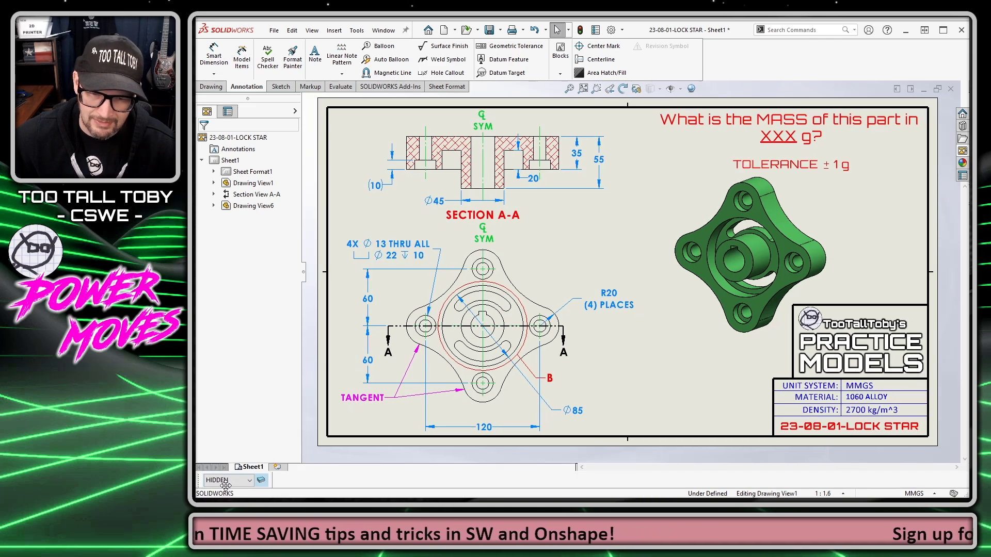
click(572, 268)
scroll(516, 304, up, 3)
click(596, 210)
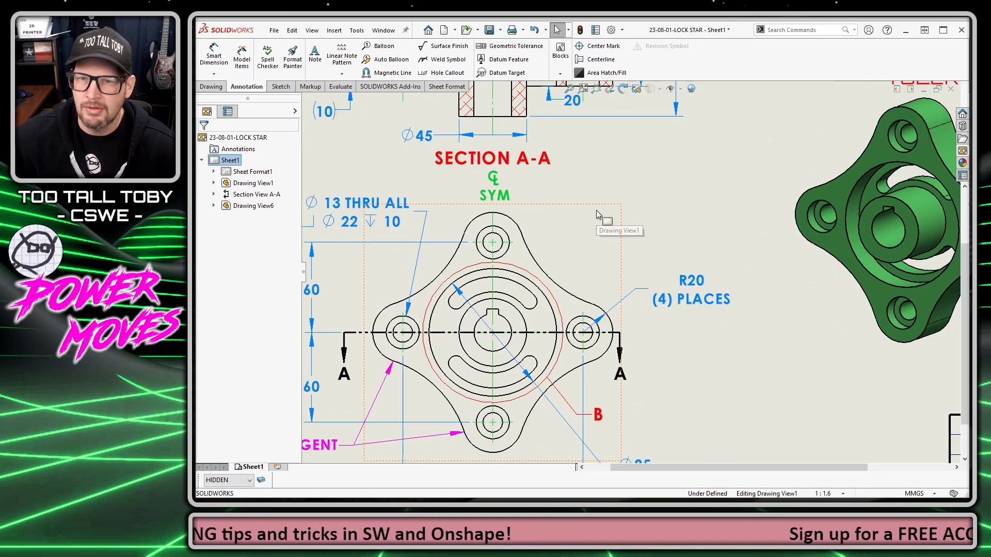
- Sketch a small circle just above the plan view on the HIDDEN layer
click(279, 87)
click(259, 46)
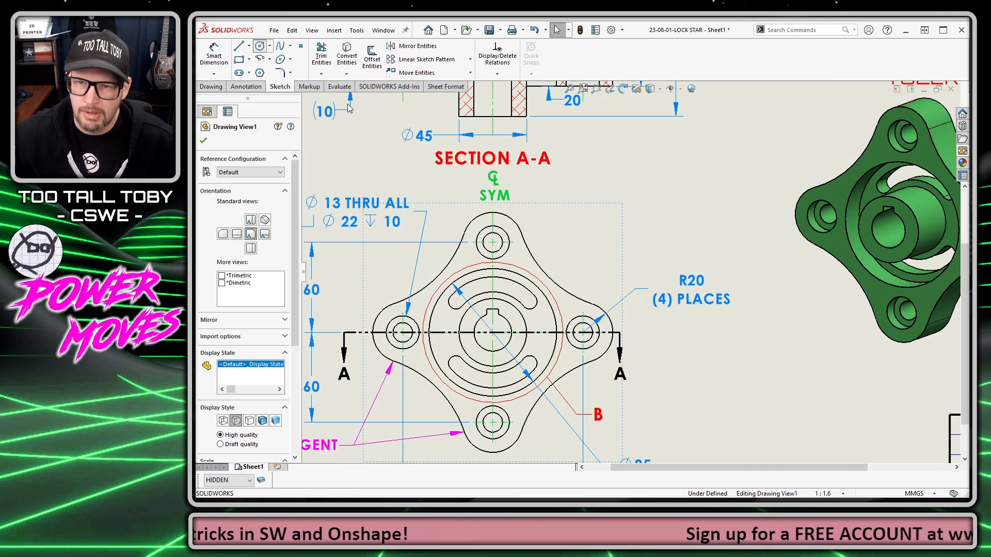
click(660, 180)
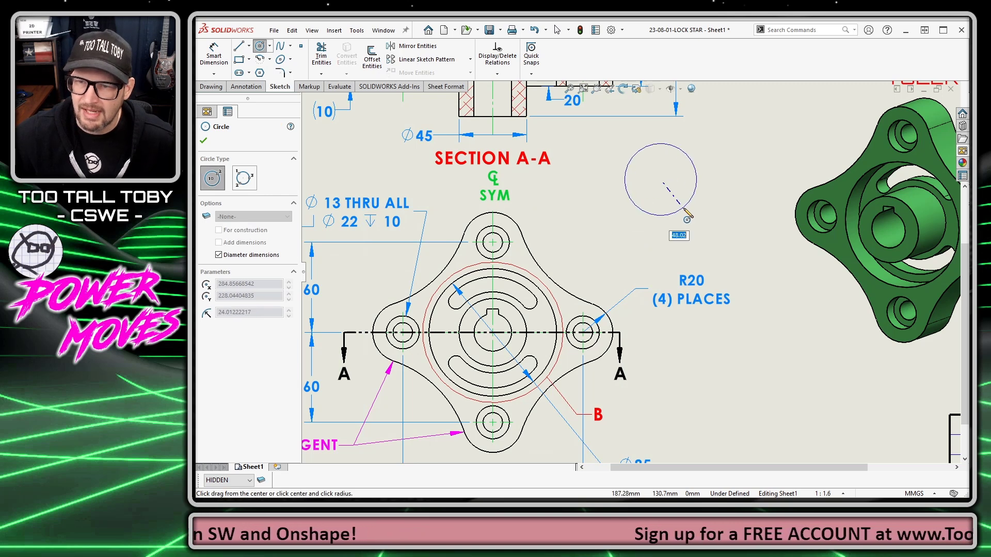
click(686, 205)
key(Escape)
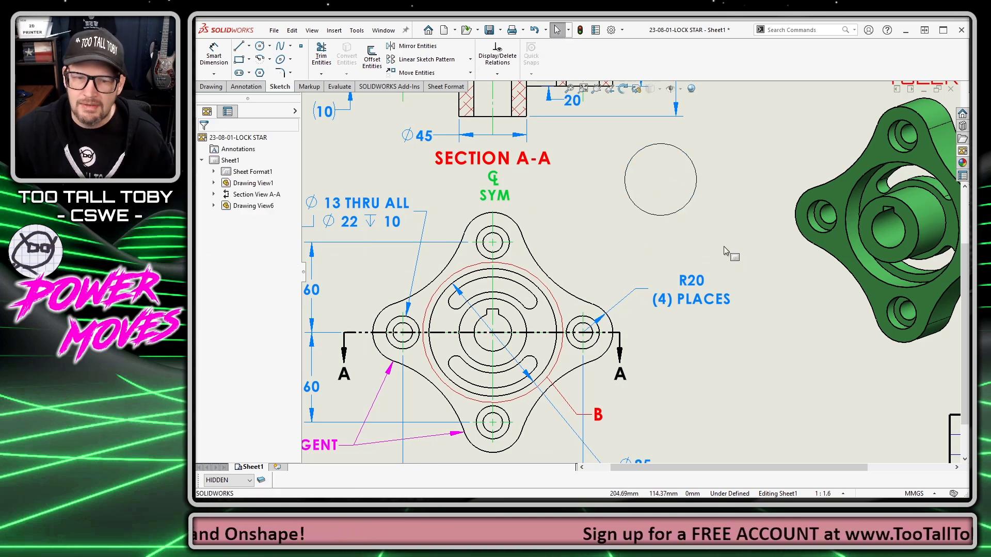
click(632, 207)
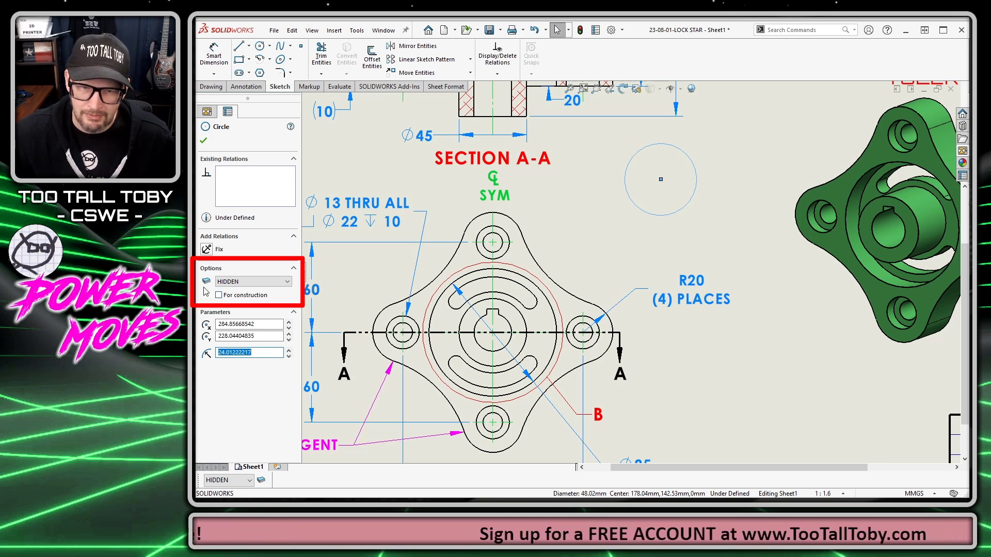
click(751, 248)
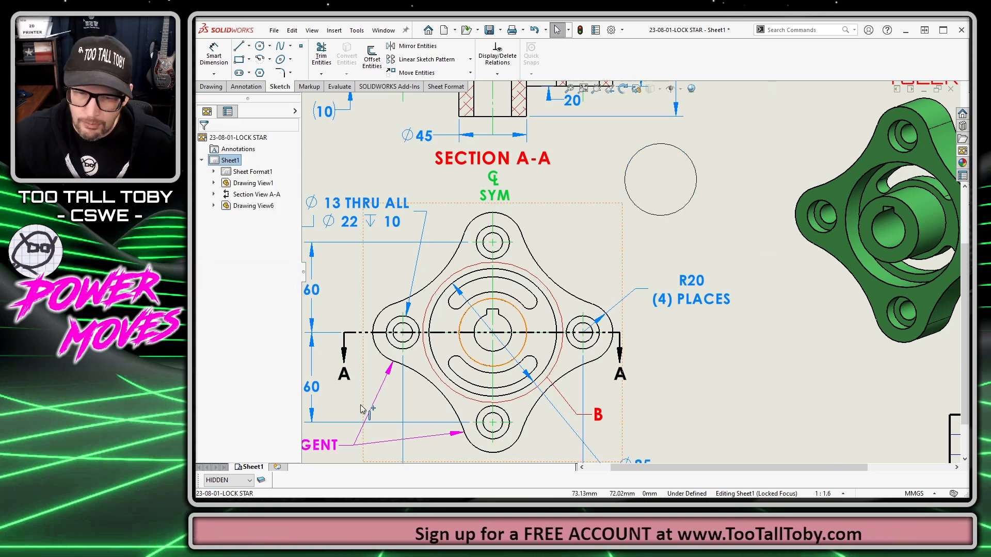
- Make the small circle concentric with the concave arc between the top and right lobes
click(249, 481)
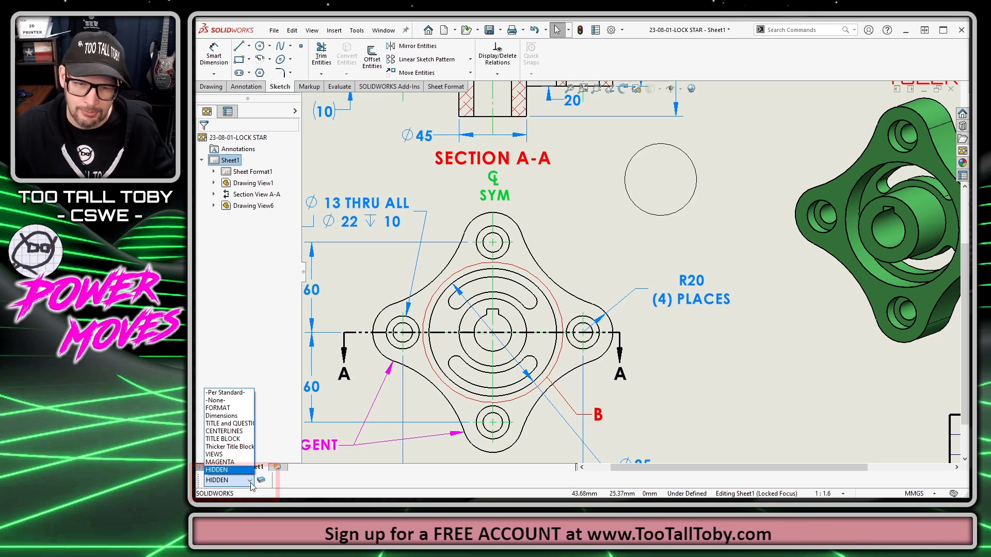
click(220, 469)
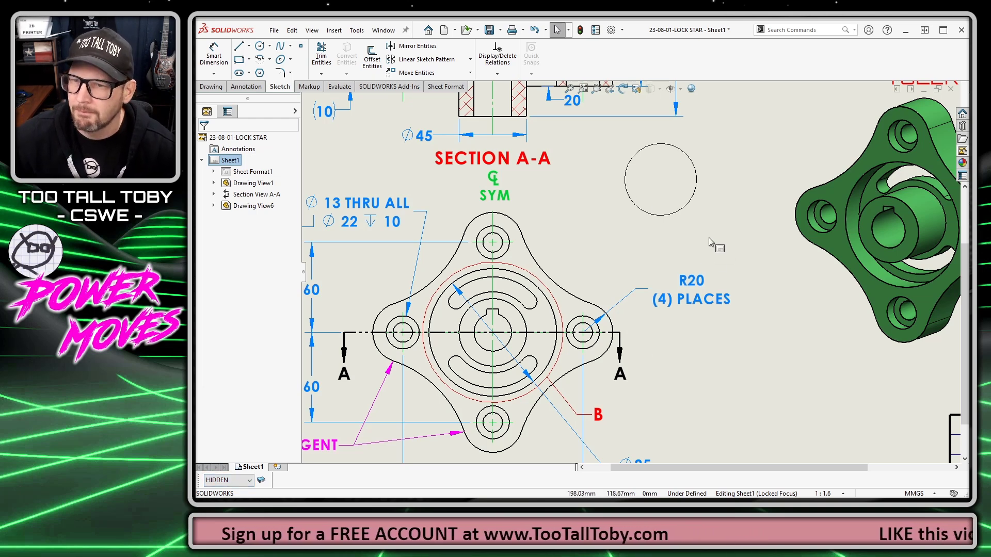
click(643, 215)
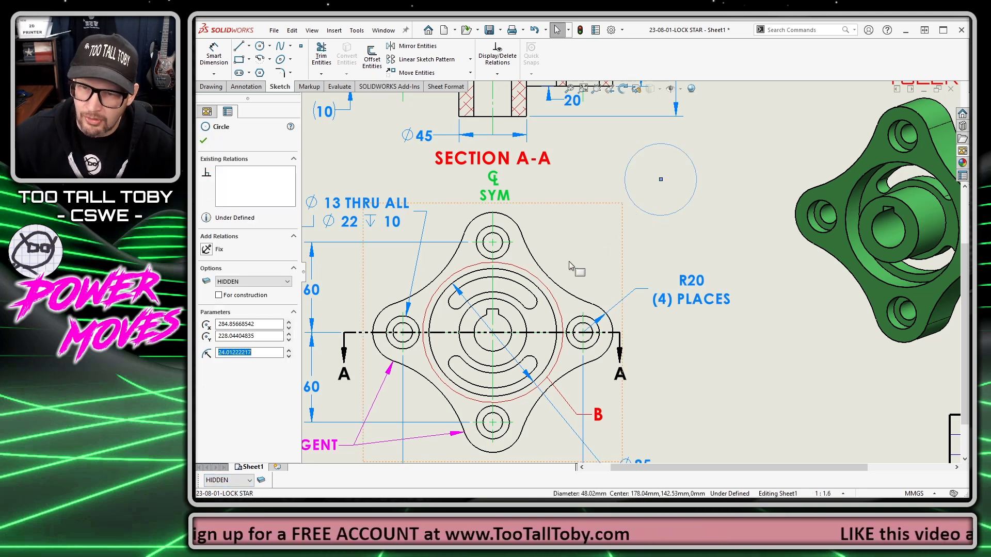
ctrl+click(540, 269)
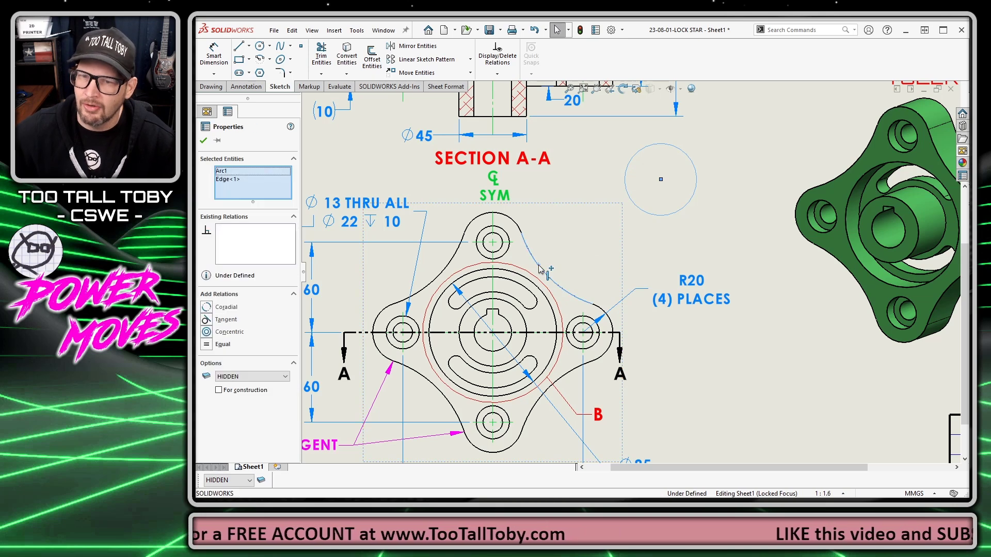
click(207, 332)
click(716, 184)
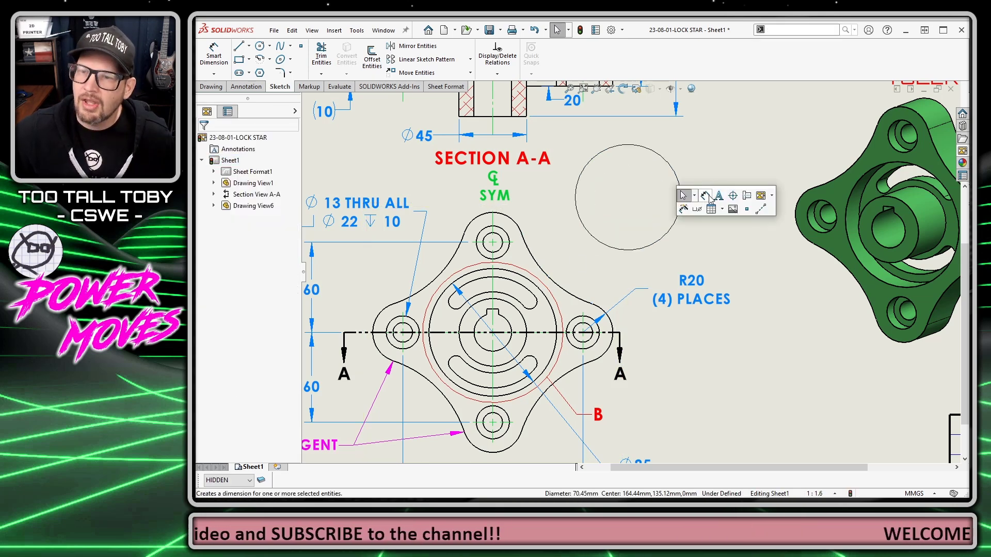
- Dimension the circle's diameter to 50, then switch the current layer to CENTERLINES
click(709, 197)
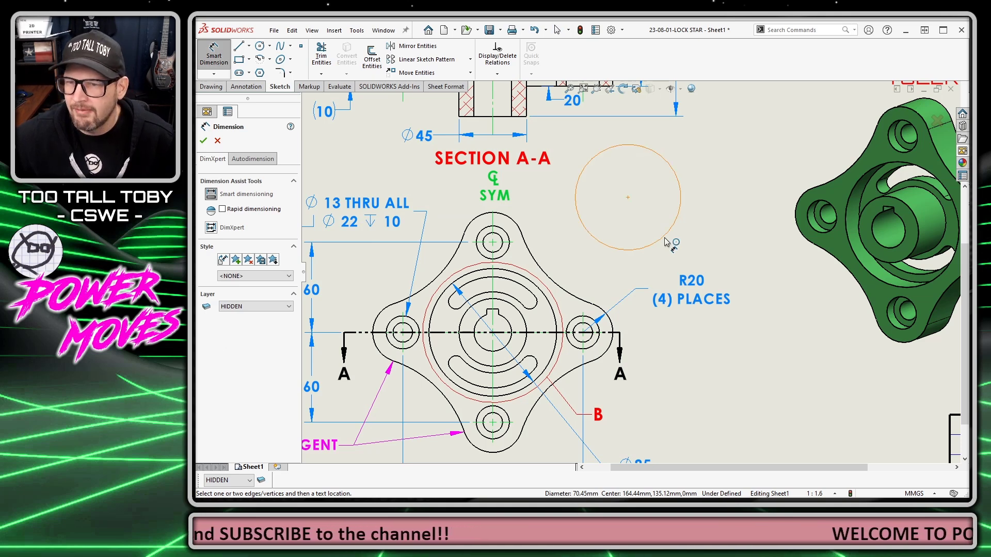
click(665, 241)
click(694, 251)
text(50)
key(Return)
key(Escape)
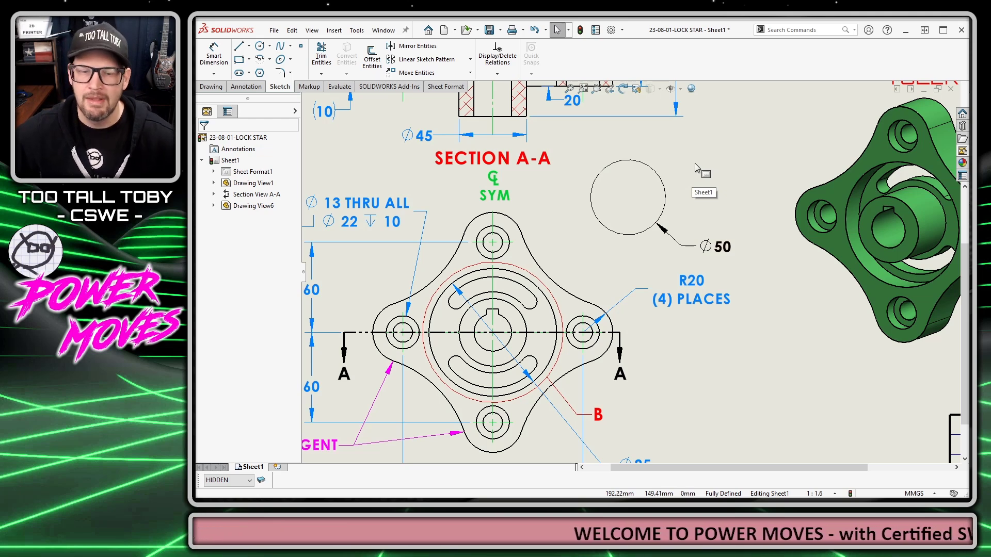
click(250, 481)
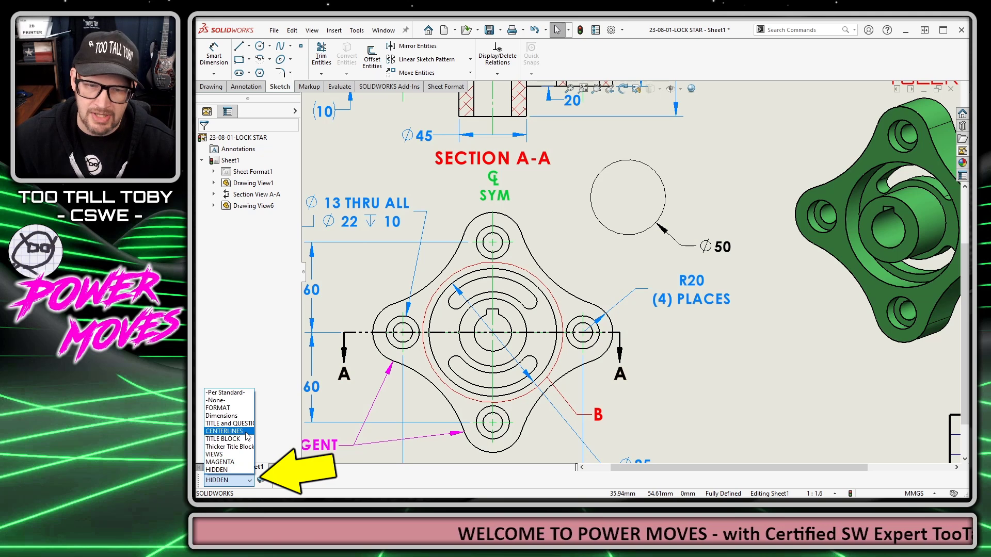
click(227, 431)
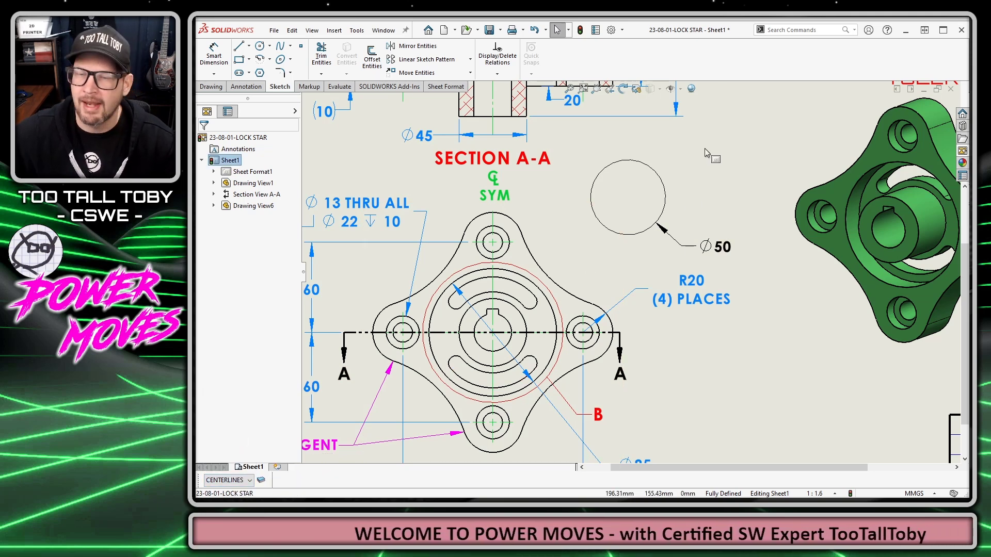
- Add a center mark to the Ø50 circle
click(239, 87)
click(601, 46)
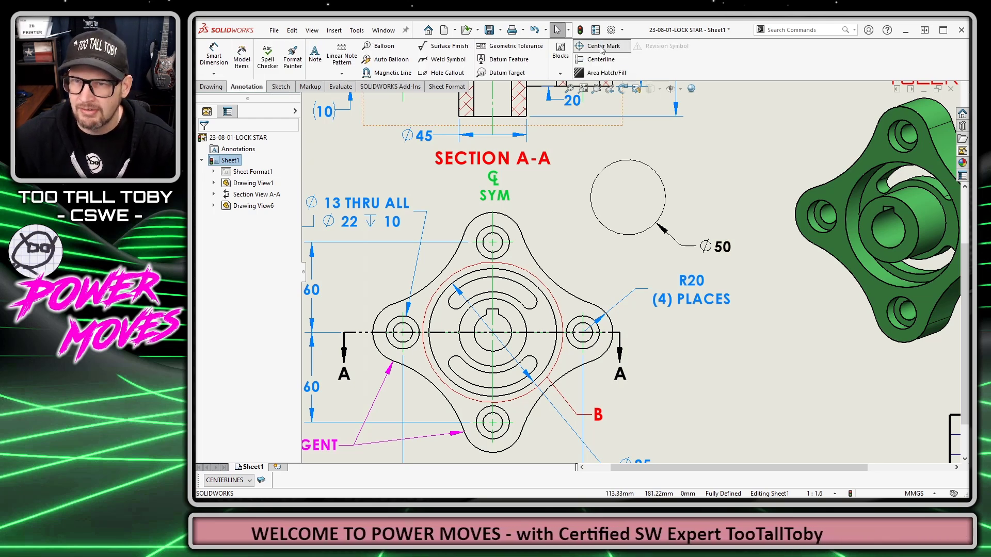
click(661, 179)
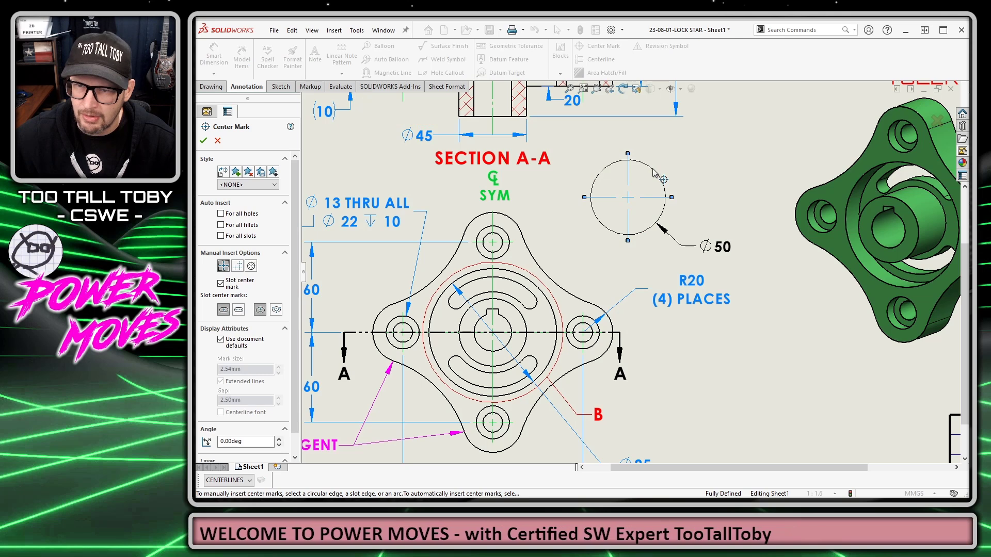
key(Escape)
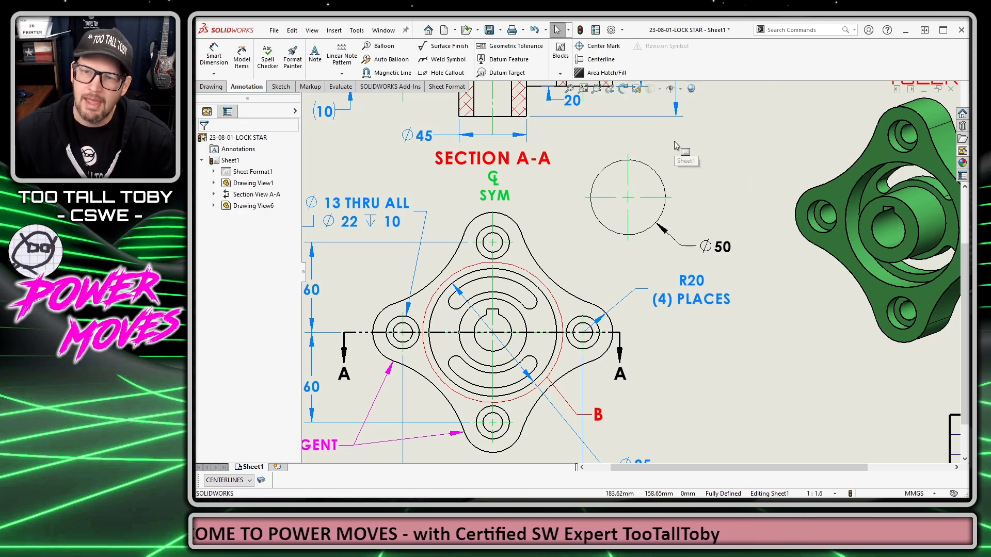
- Turn off the HIDDEN layer's visibility so the circle and its dimension disappear
click(262, 481)
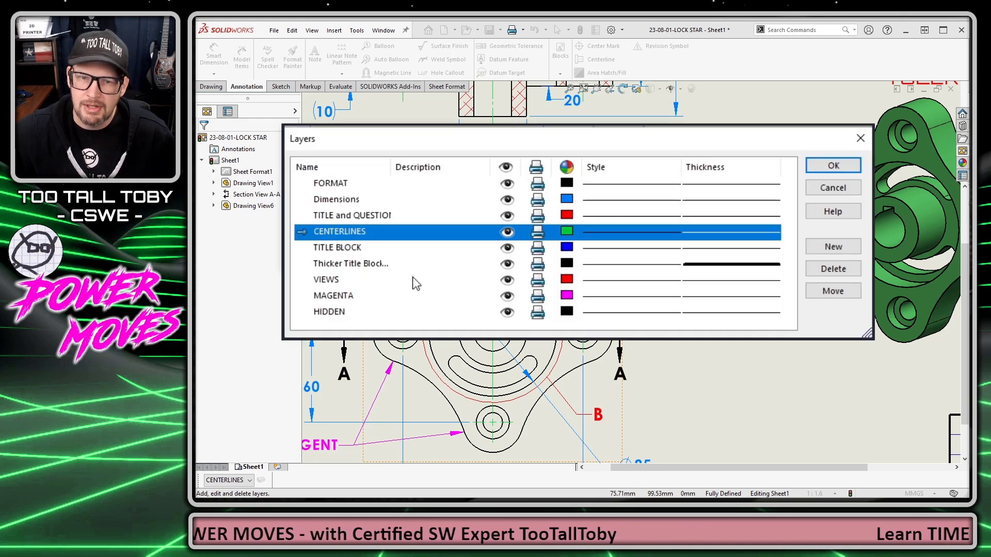
click(507, 312)
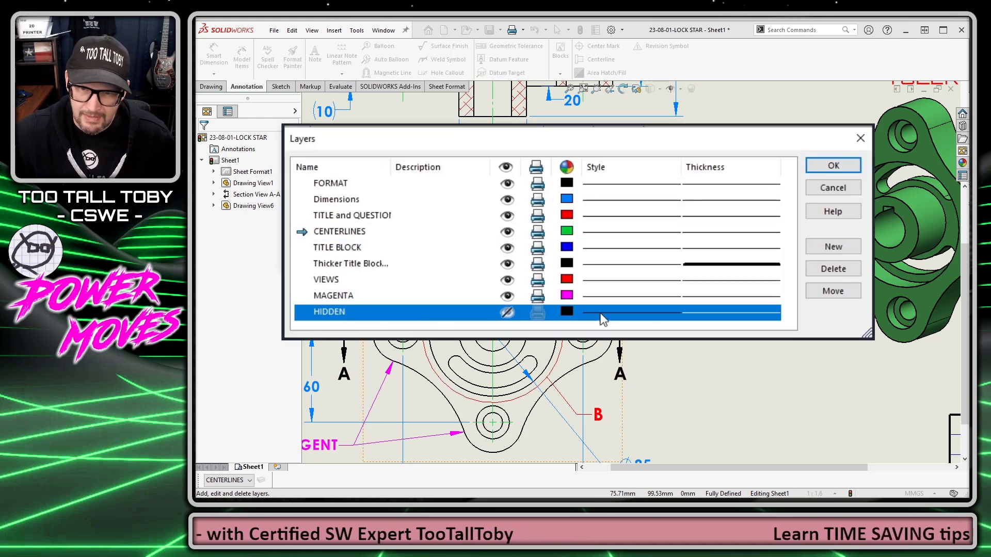
click(832, 165)
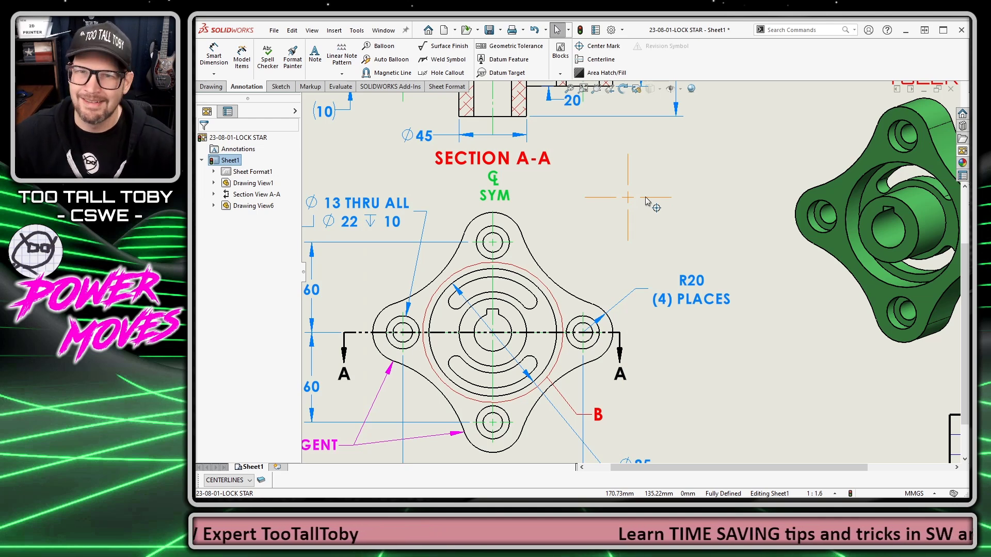
- Make Dimensions the current layer and dimension the concave upper-right arc as R75
click(228, 480)
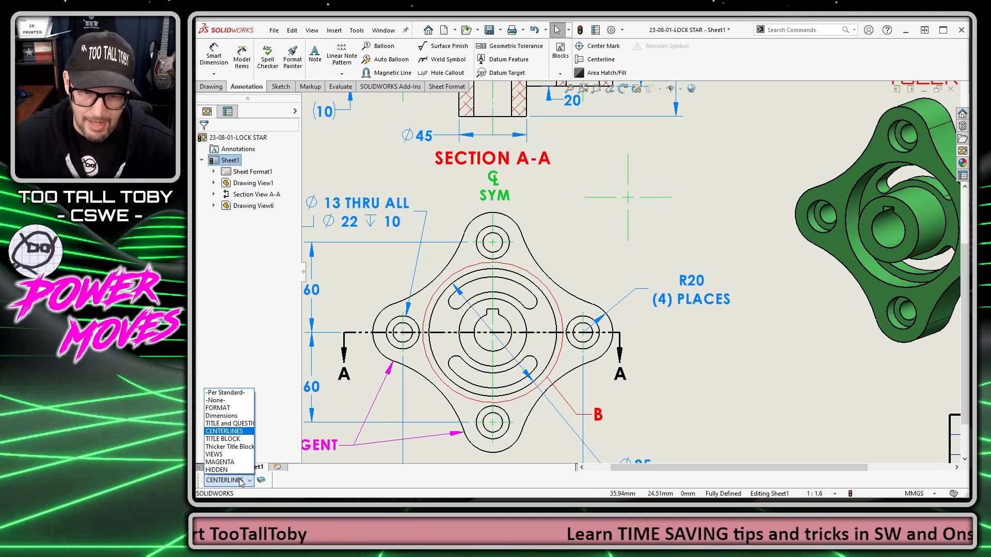
click(222, 416)
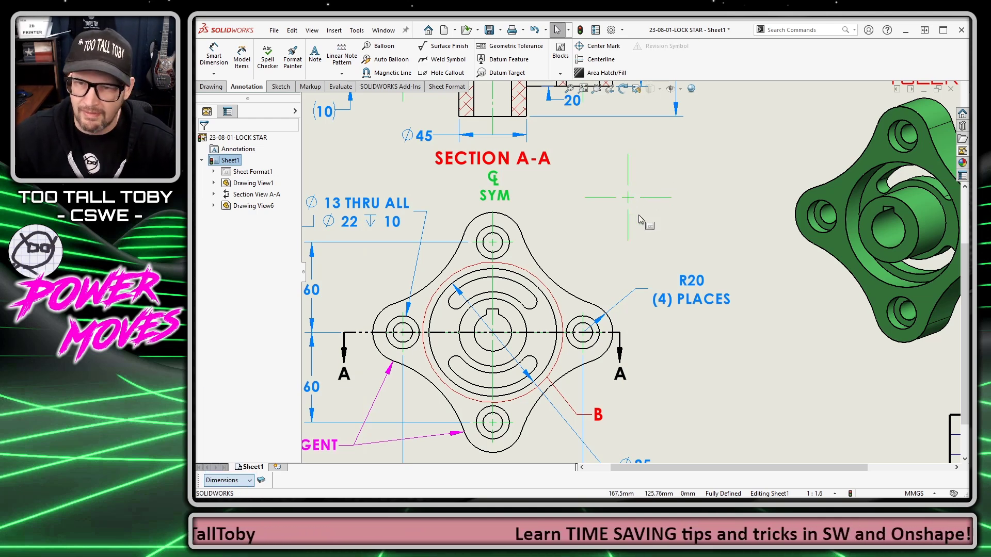
key(s)
click(711, 171)
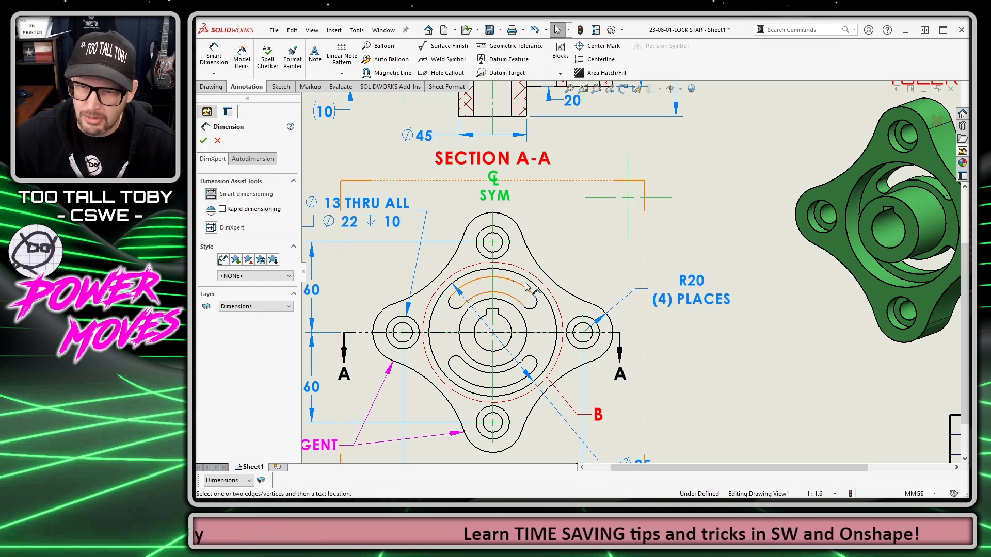
click(549, 278)
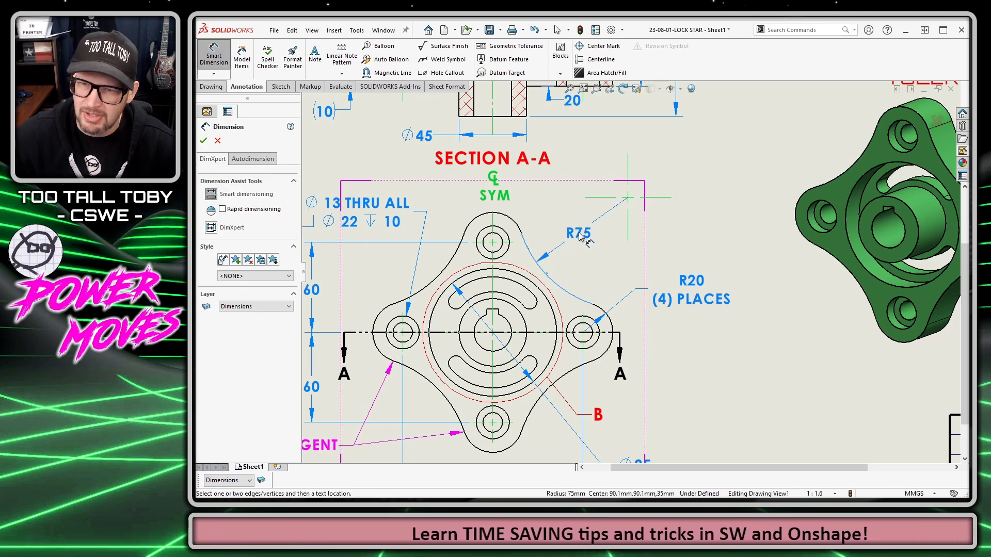
click(581, 237)
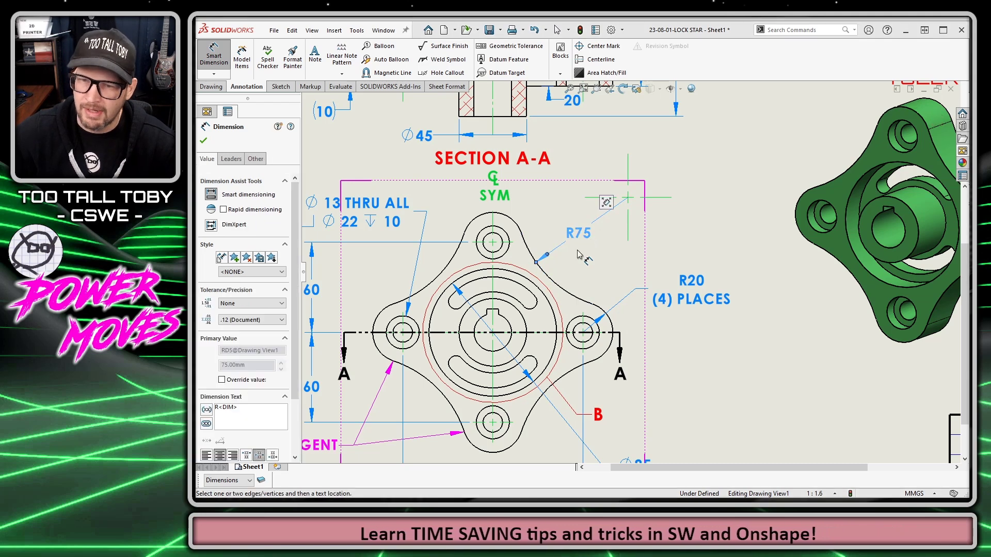
key(Escape)
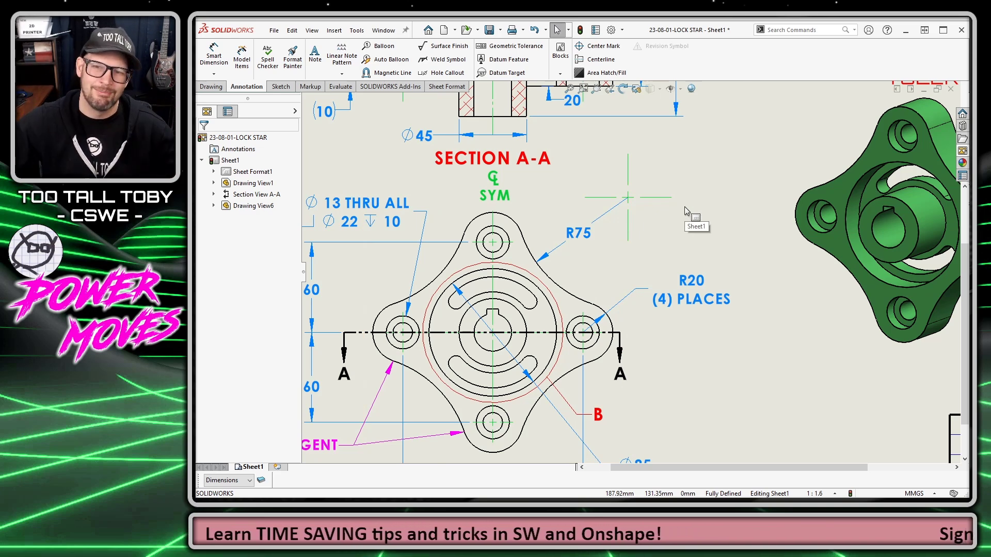
- Zoom to fit the whole Lock Star drawing sheet in view
key(f)
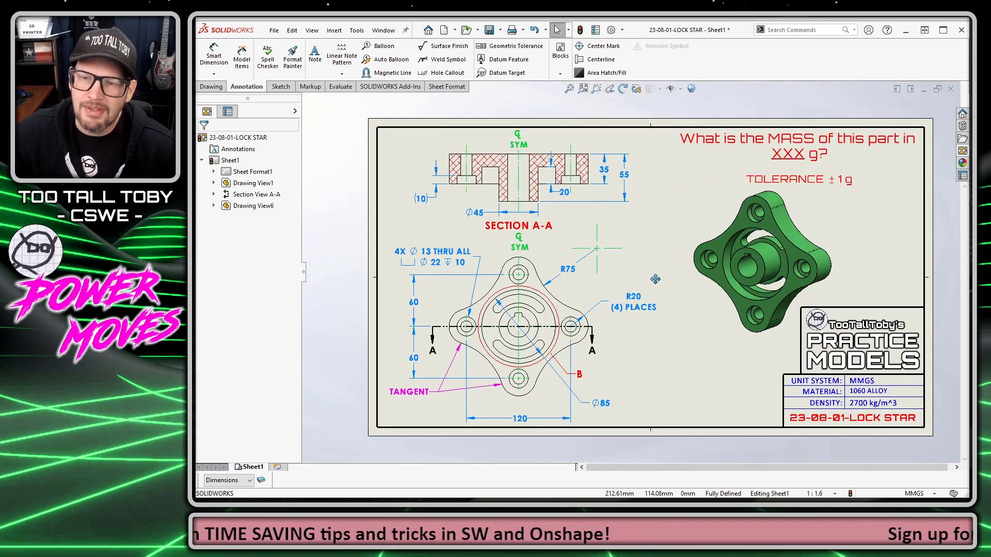